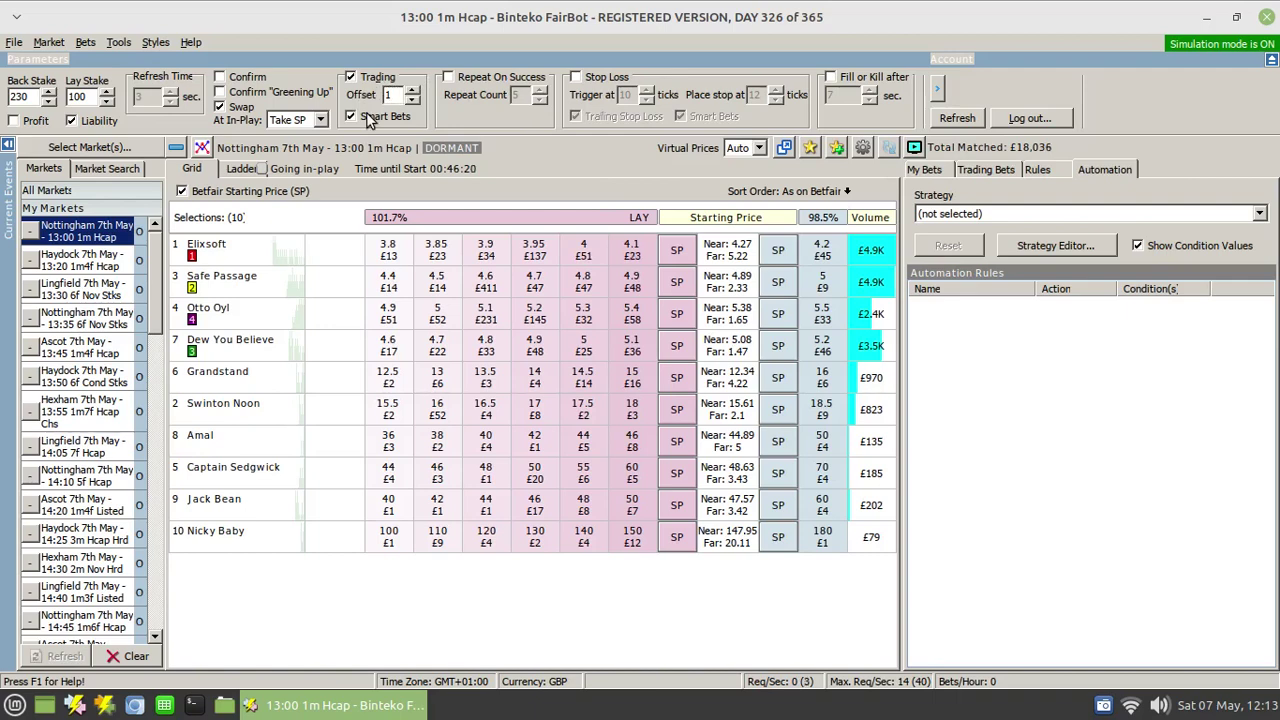
Enable Repeat On Success for the trading bets.
click(466, 80)
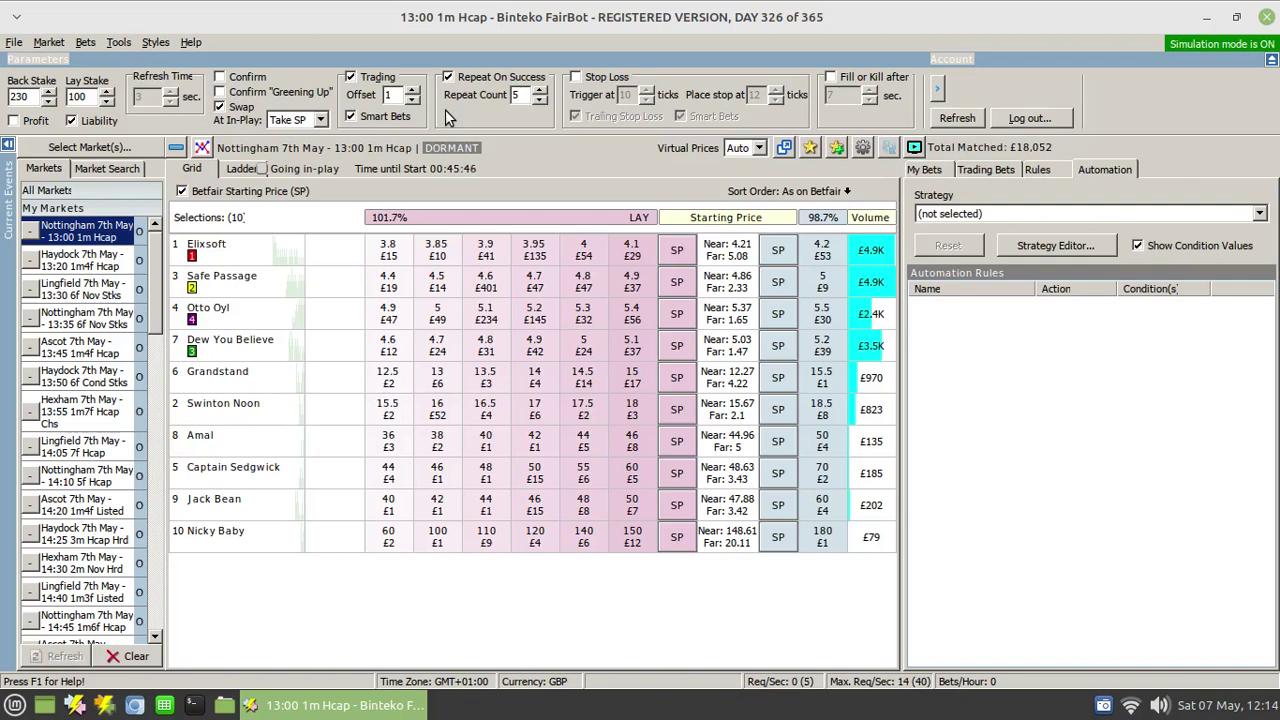
key(shift+Tab)
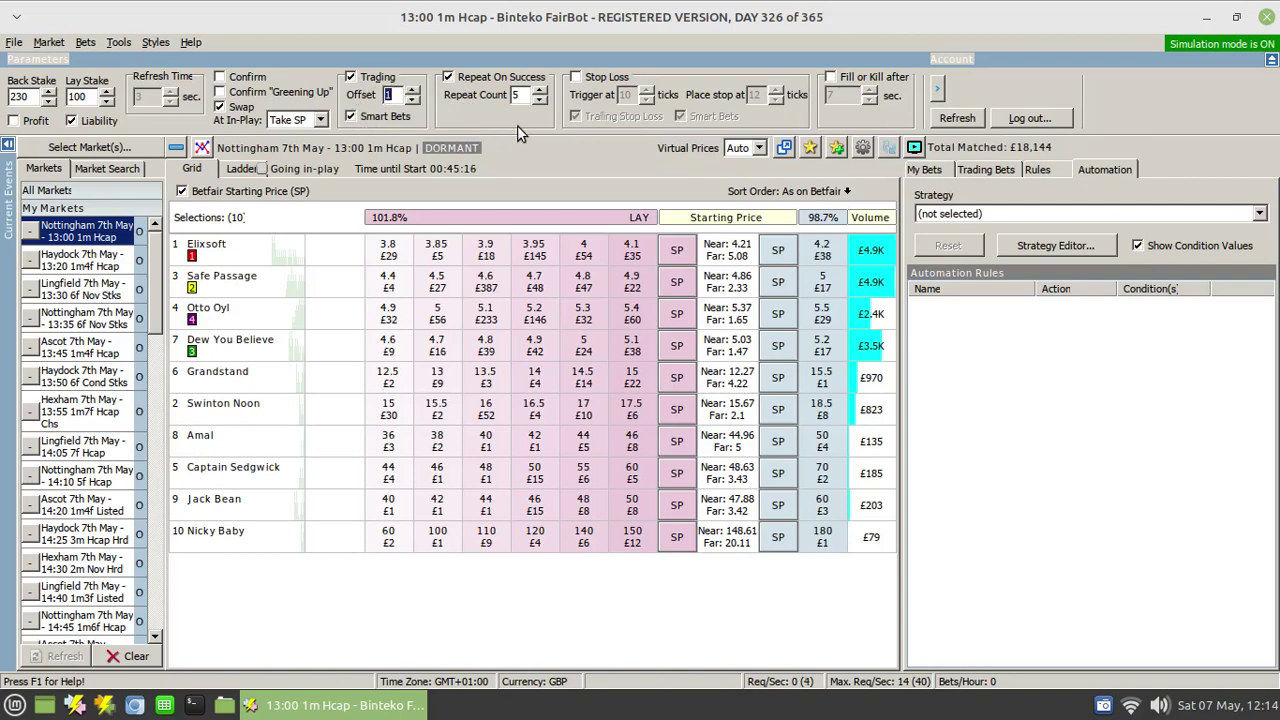
Open the "Back Current Favourite In Running" rule of the DEMO - Automatic Repeat strategy for editing and review its bet action settings.
click(1066, 247)
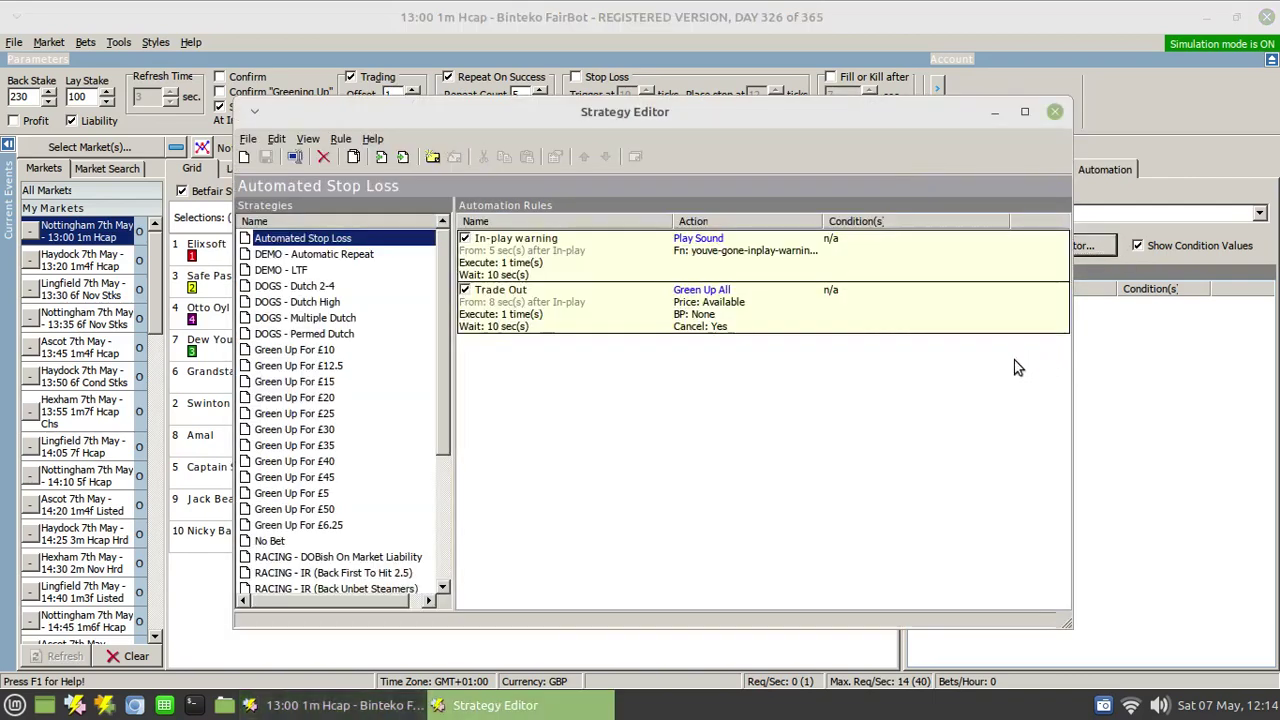
click(322, 255)
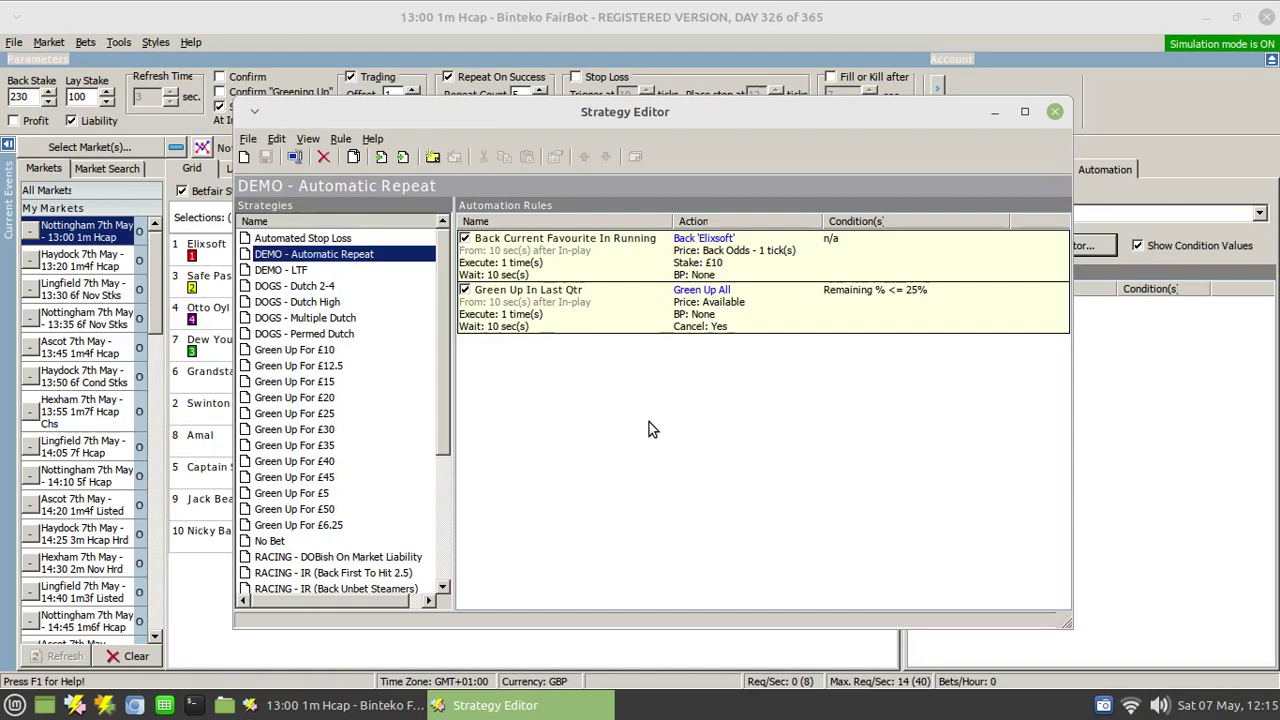
right_click(608, 268)
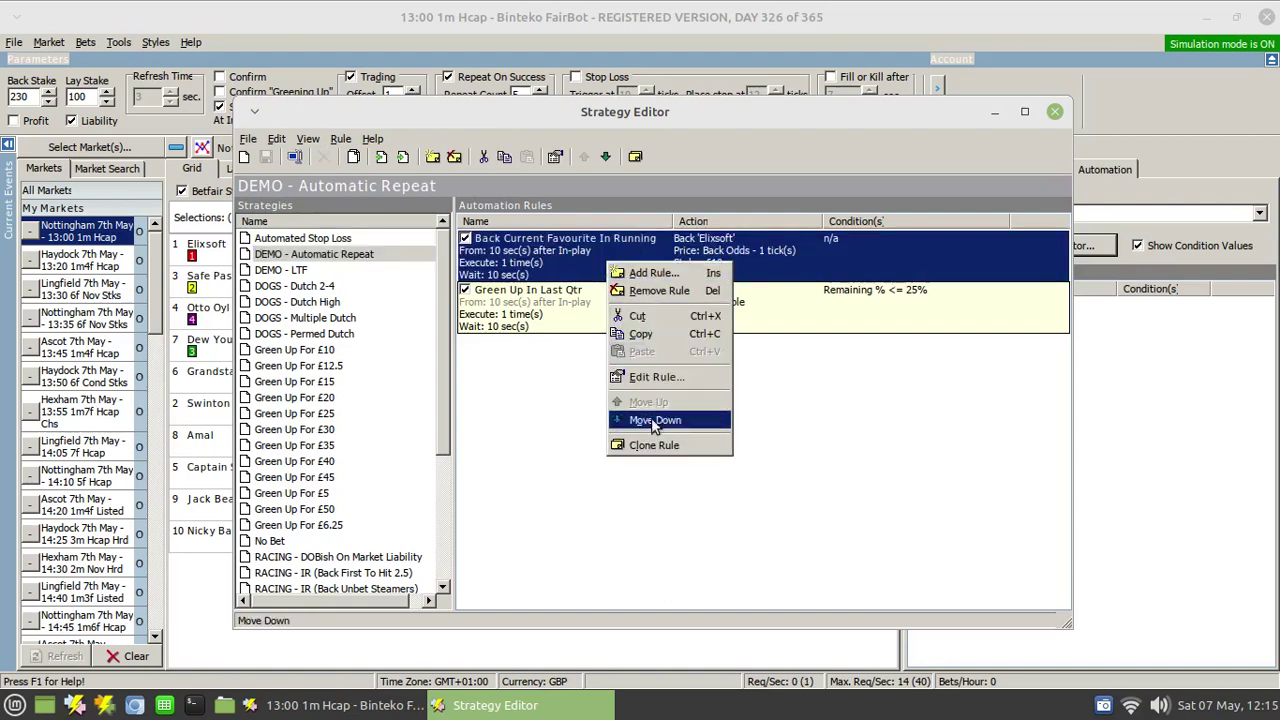
click(657, 378)
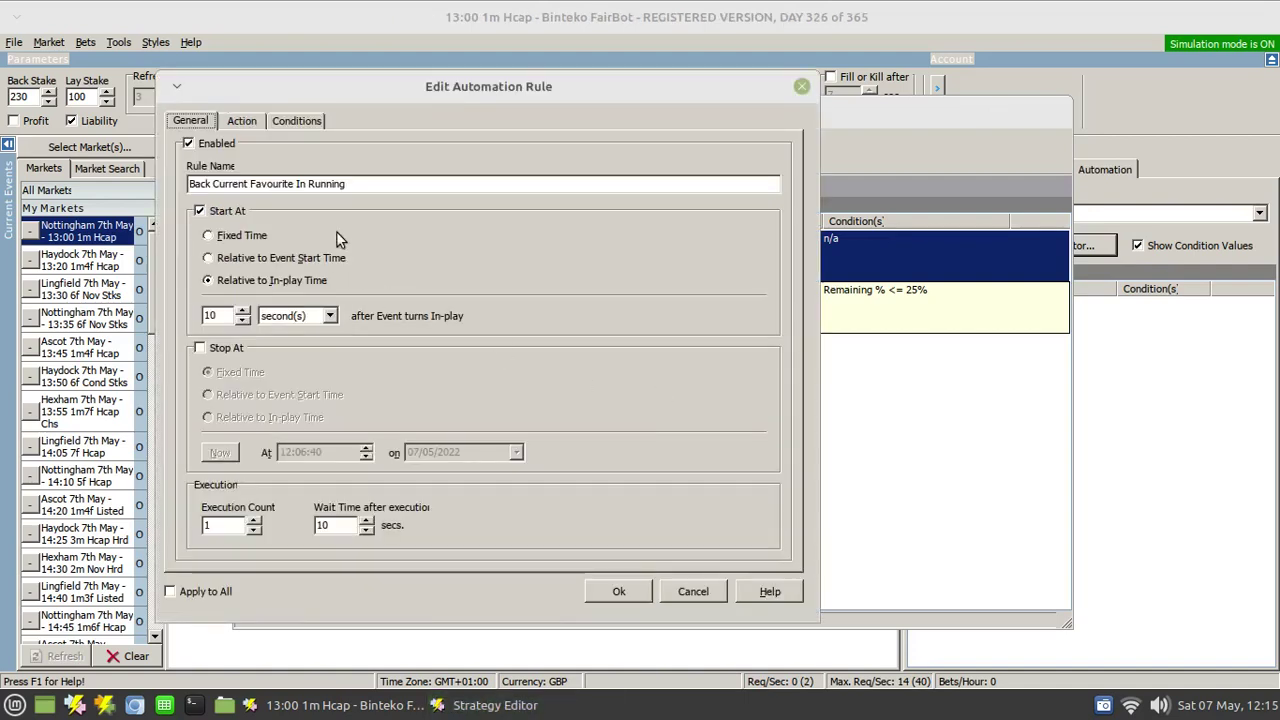
click(242, 121)
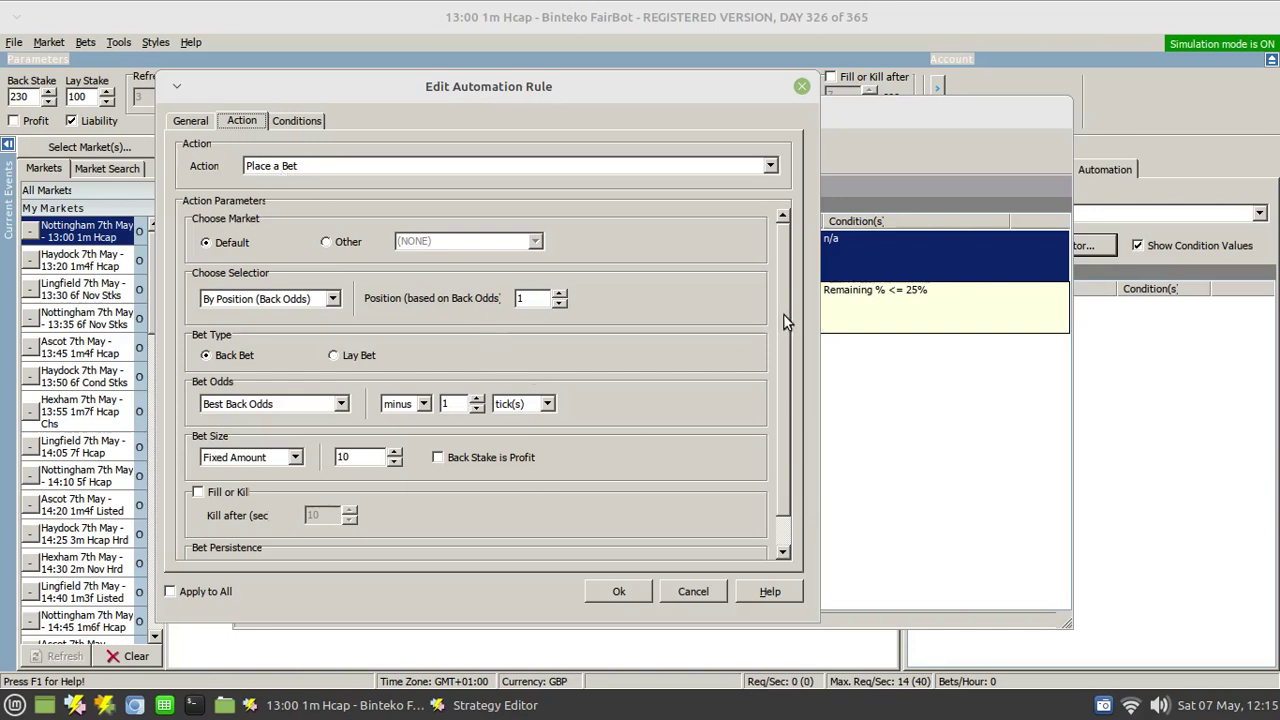
scroll(784, 315, down, 1)
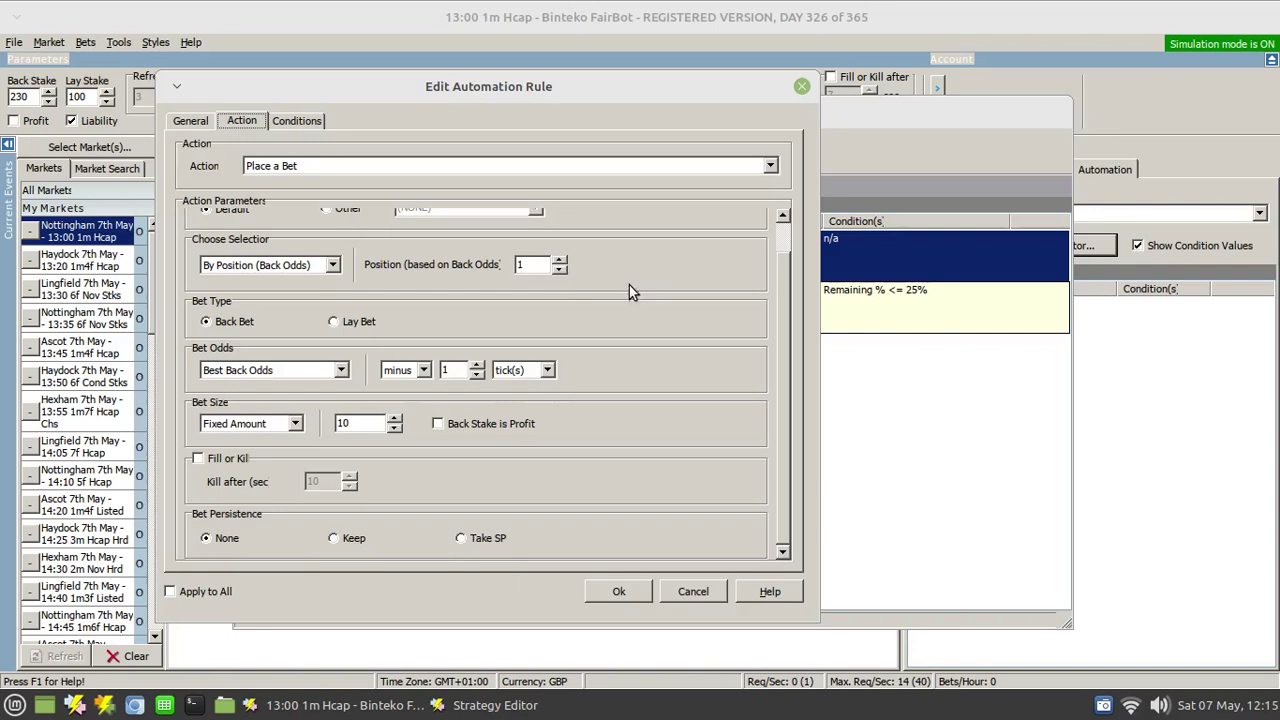
scroll(785, 339, up, 1)
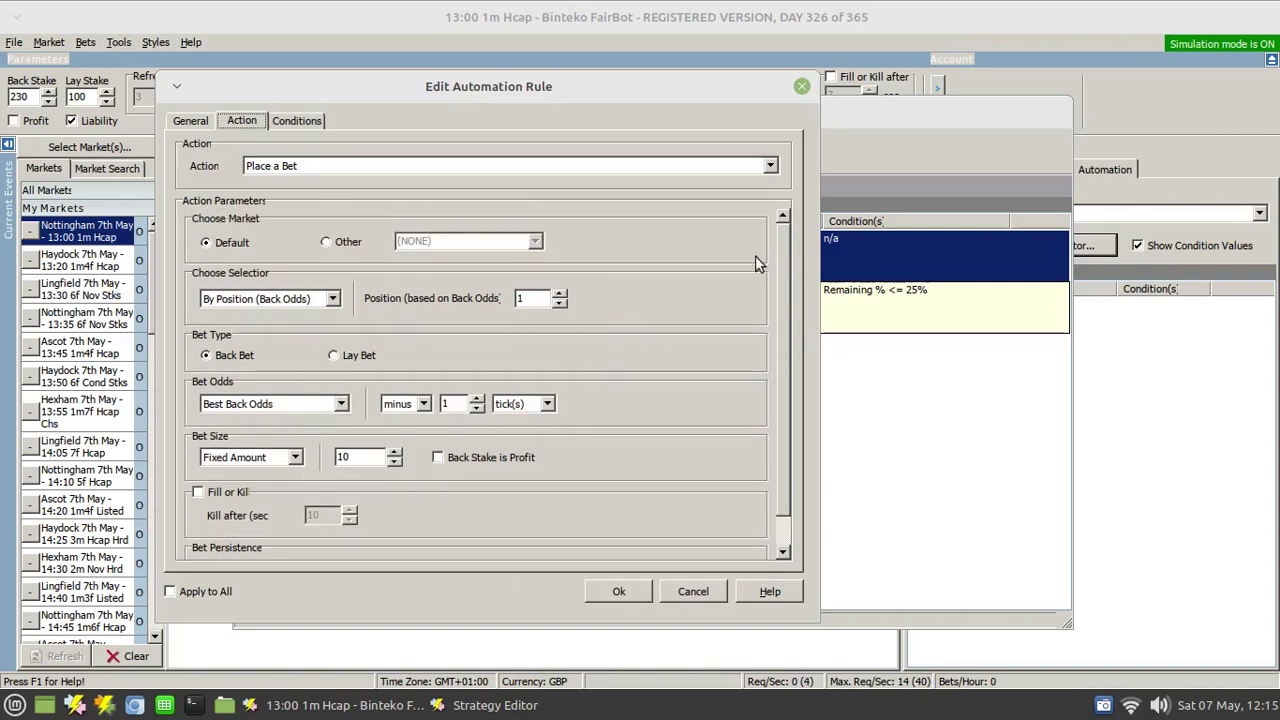
Set the rule's execution count to 4 and its wait time after execution to 20 seconds.
click(191, 120)
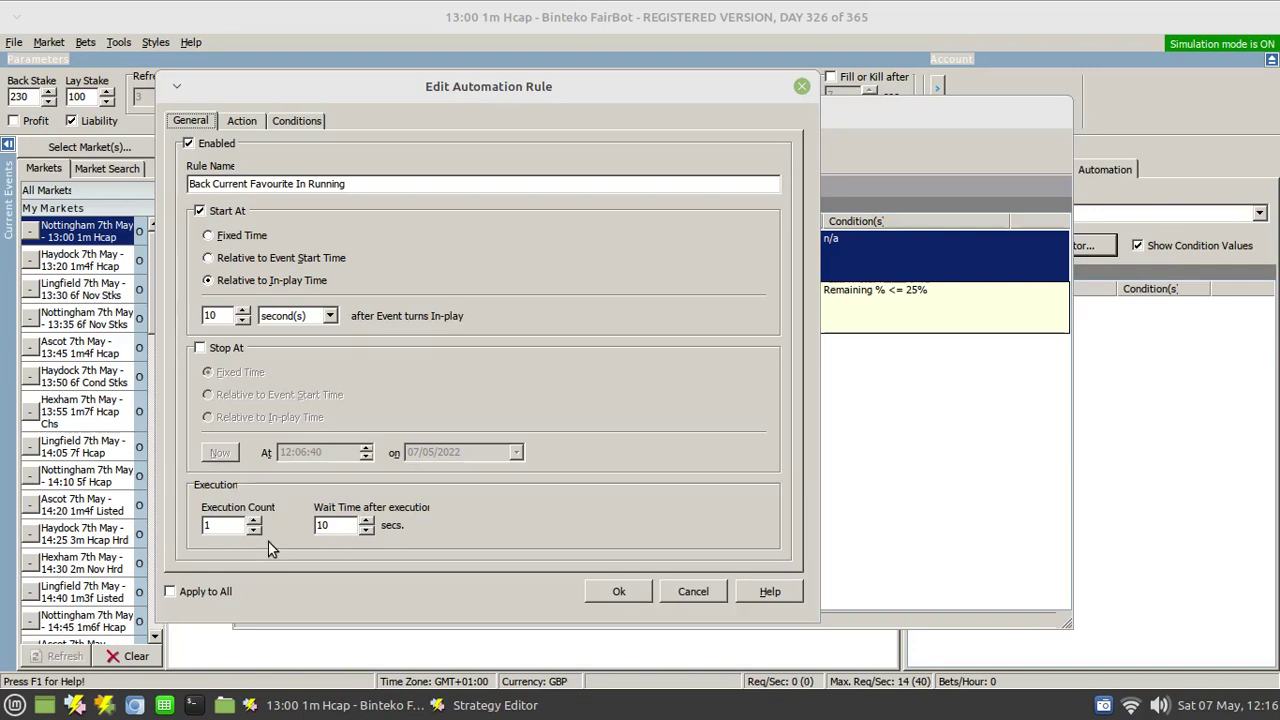
click(256, 527)
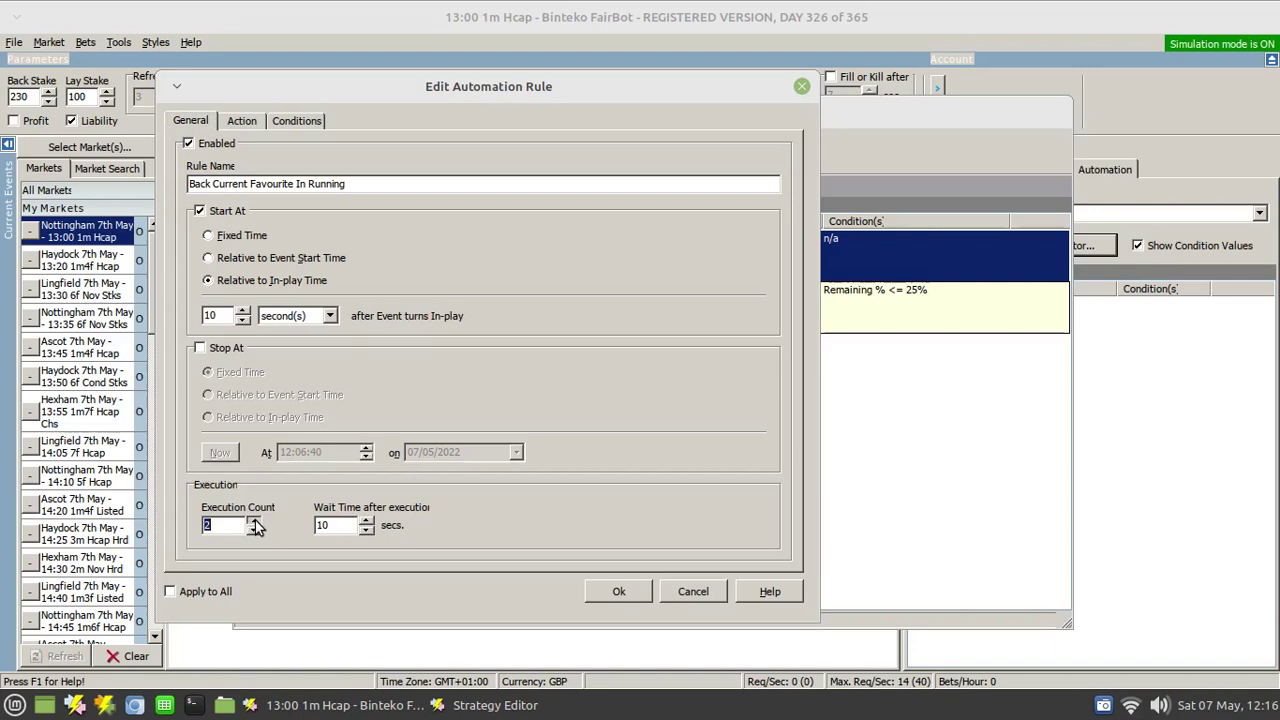
text(4)
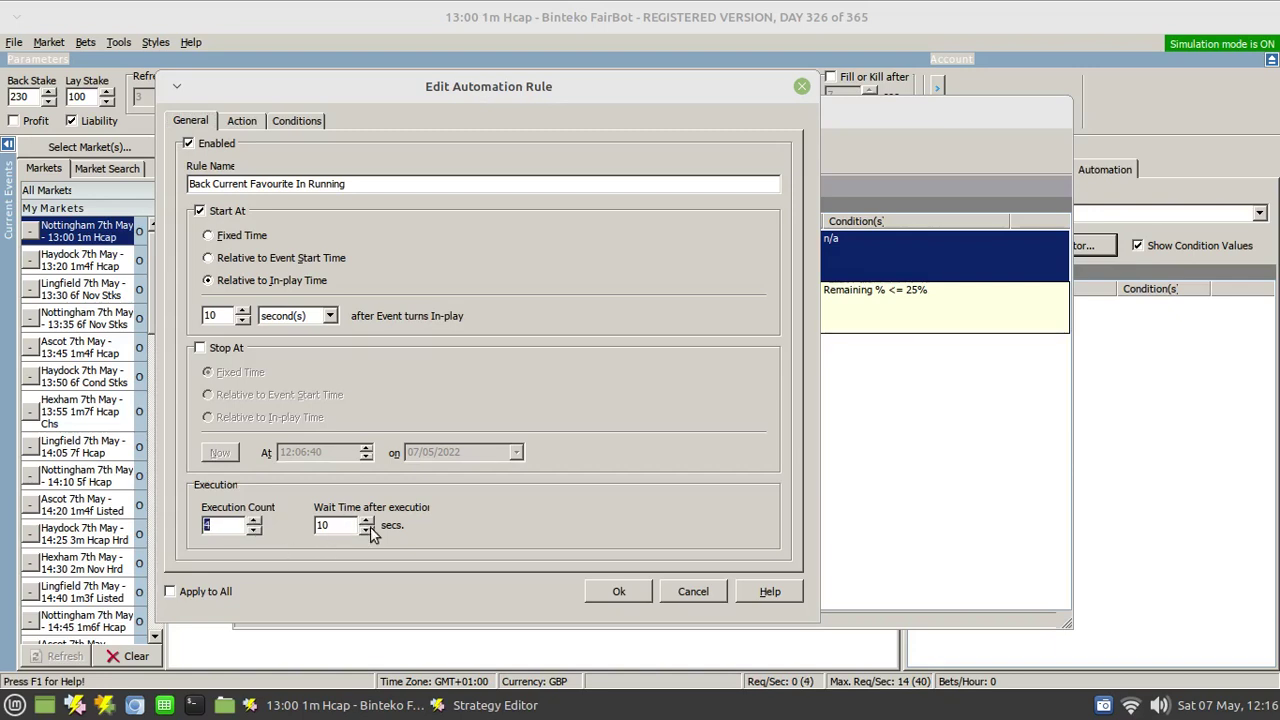
click(367, 522)
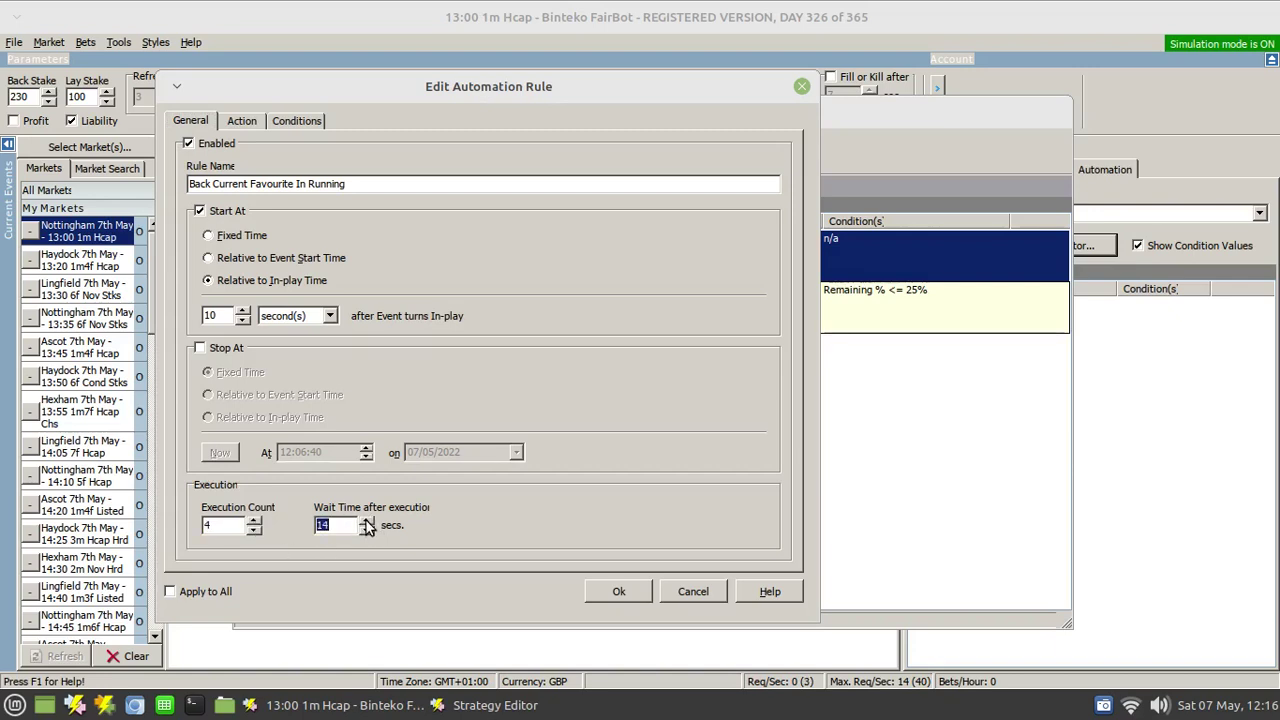
click(366, 522)
click(366, 522)
click(366, 522)
Review the rule's bet action, condition list, bet persistence and execution settings.
click(253, 124)
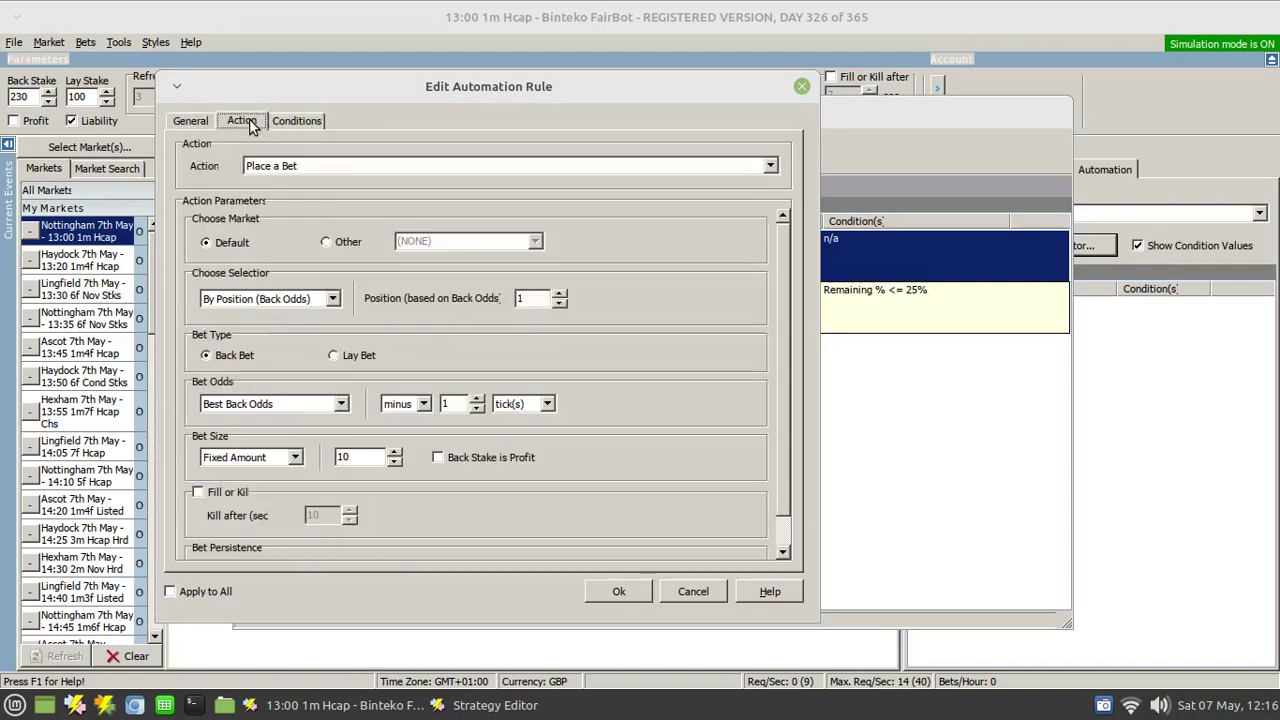
click(292, 121)
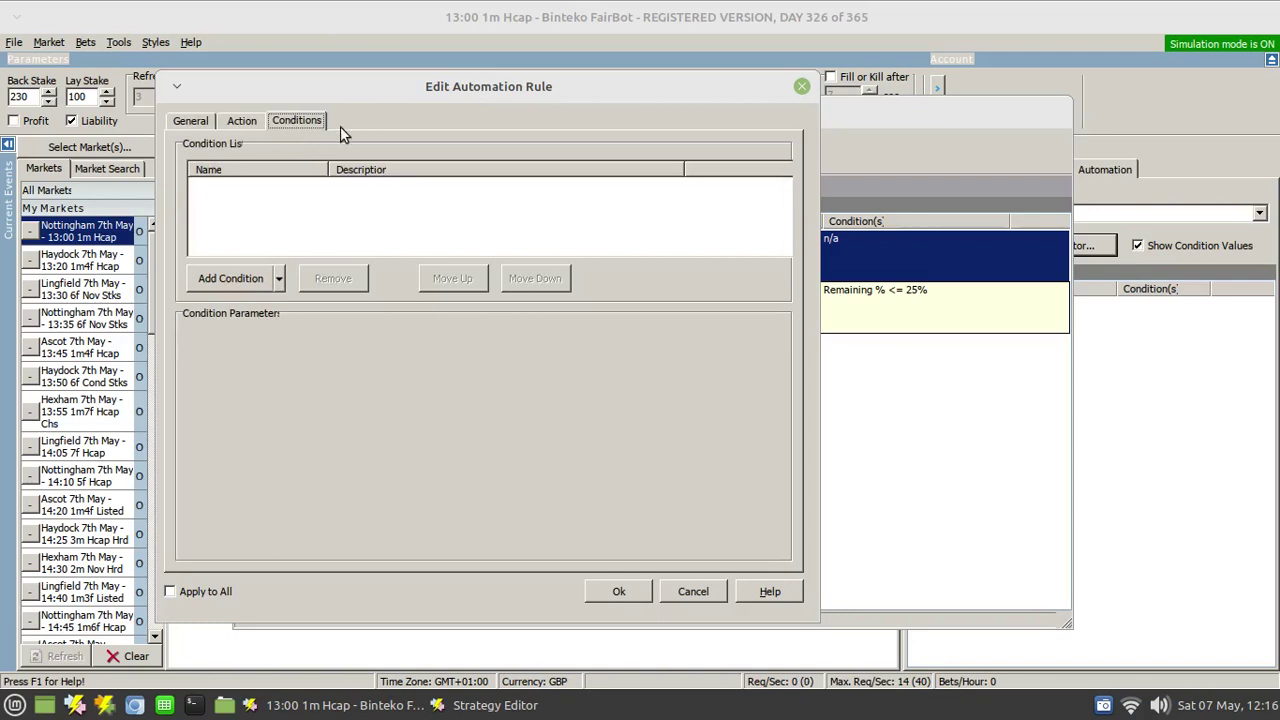
click(241, 122)
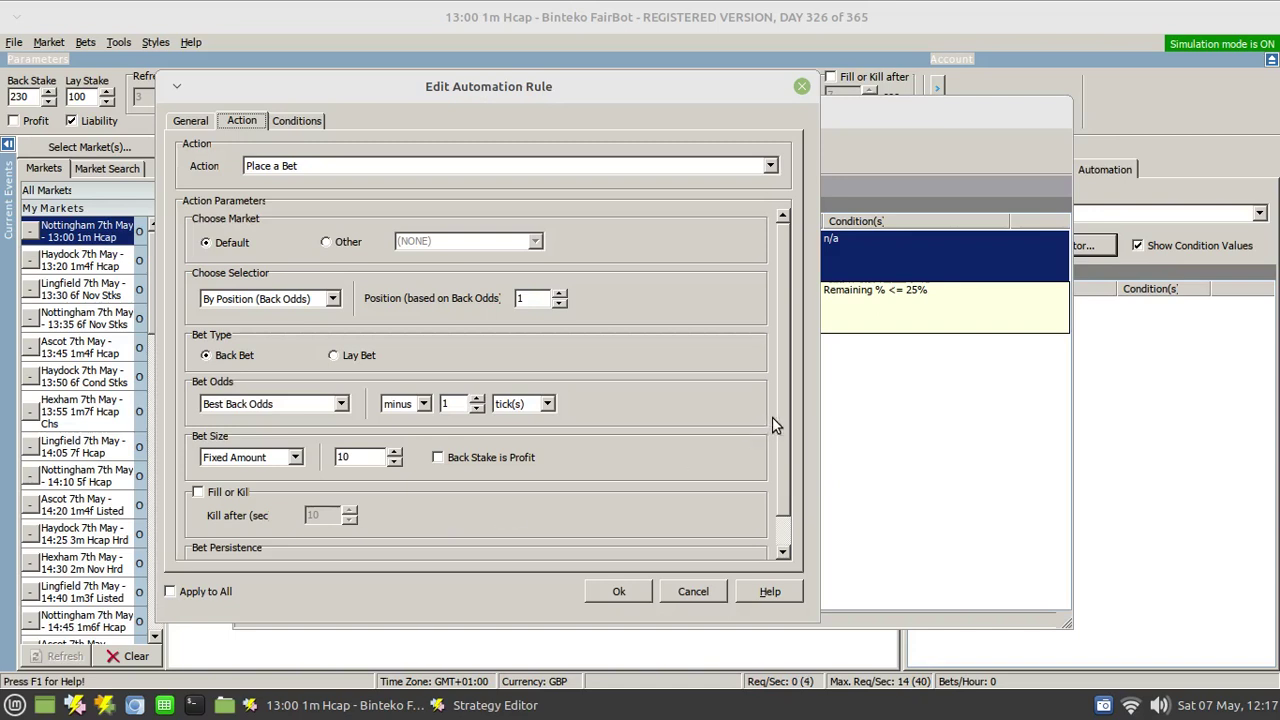
scroll(783, 423, down, 1)
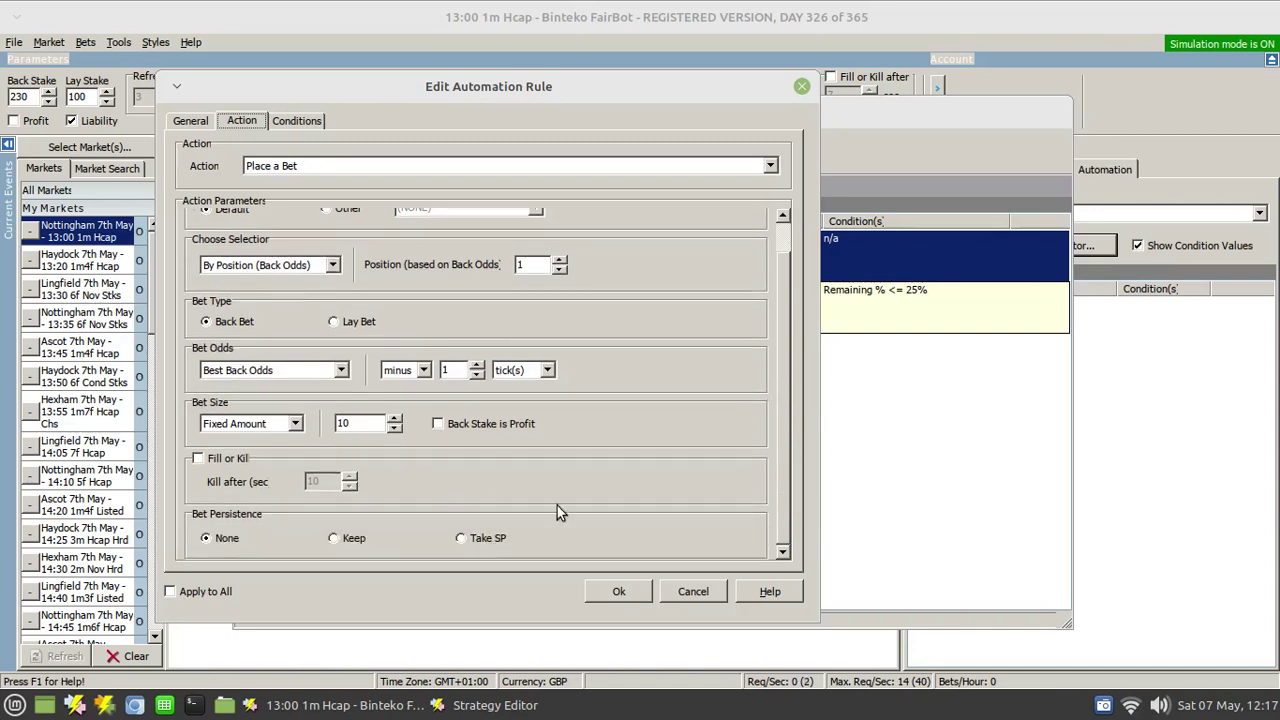
click(187, 122)
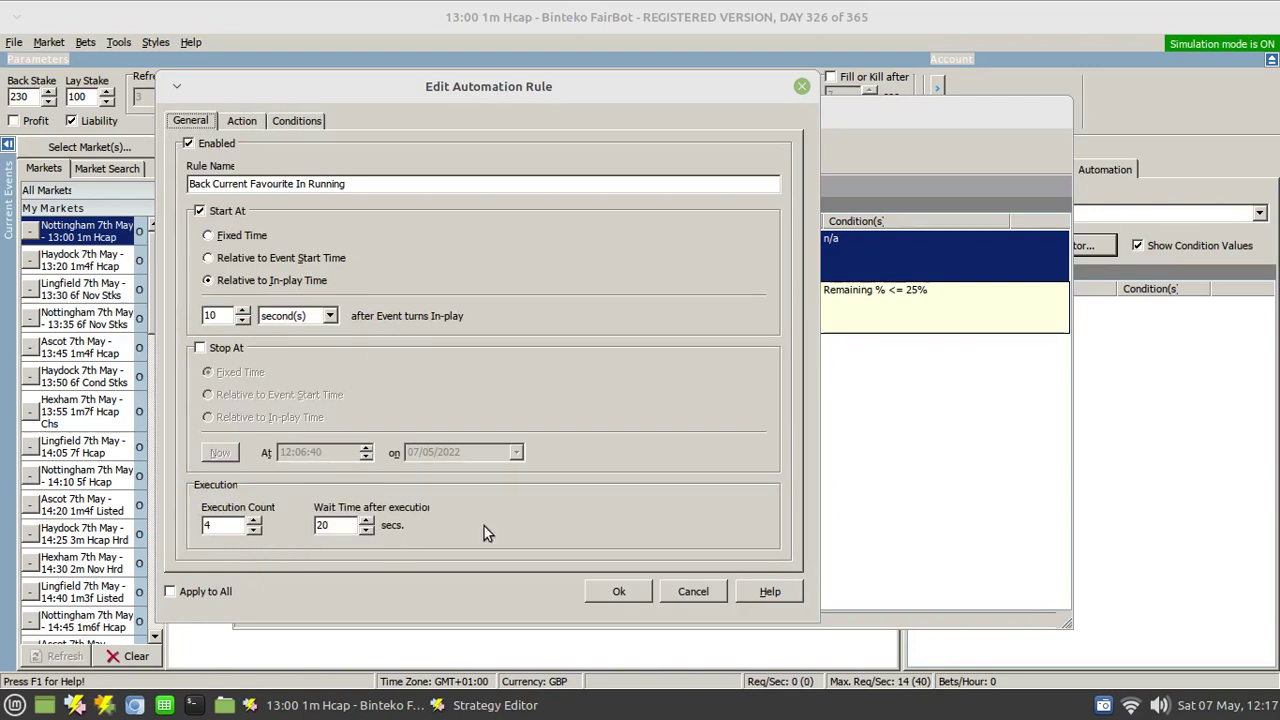
Accept the rule changes, save the strategy, and assign DEMO - Automatic Repeat to the Nottingham 13:00 1m Hcap market.
click(615, 592)
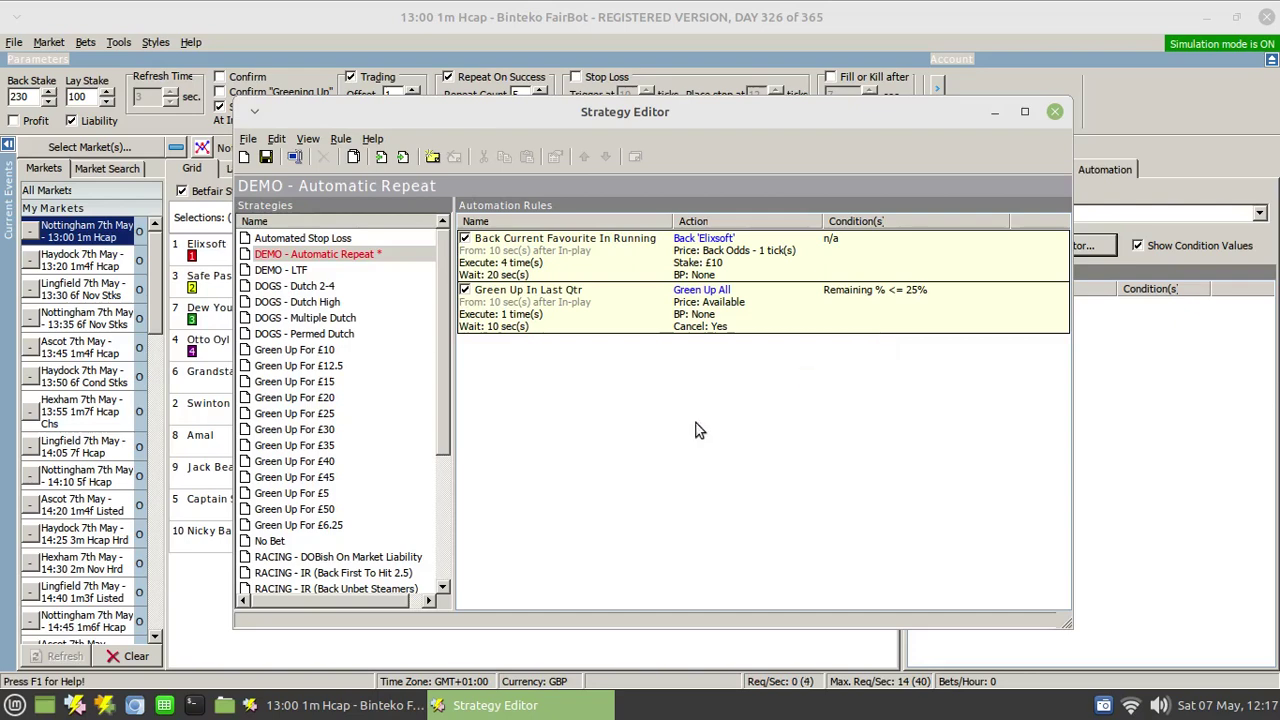
click(265, 157)
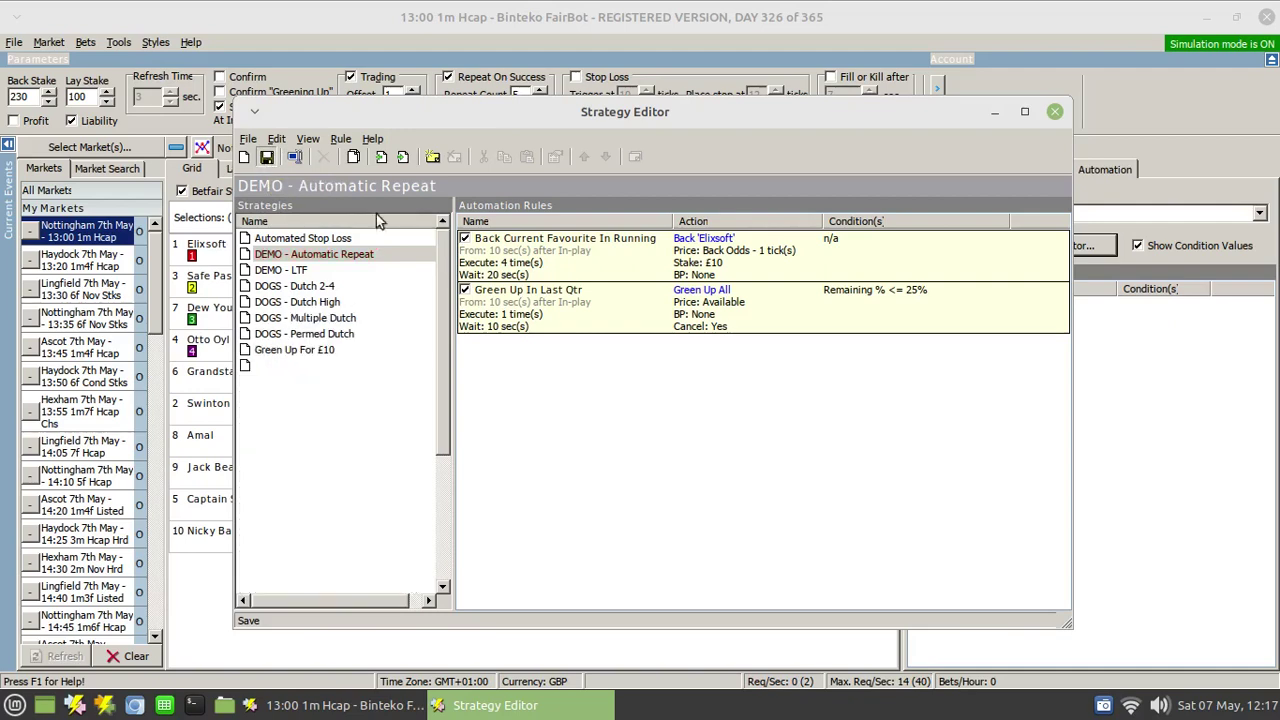
click(1054, 112)
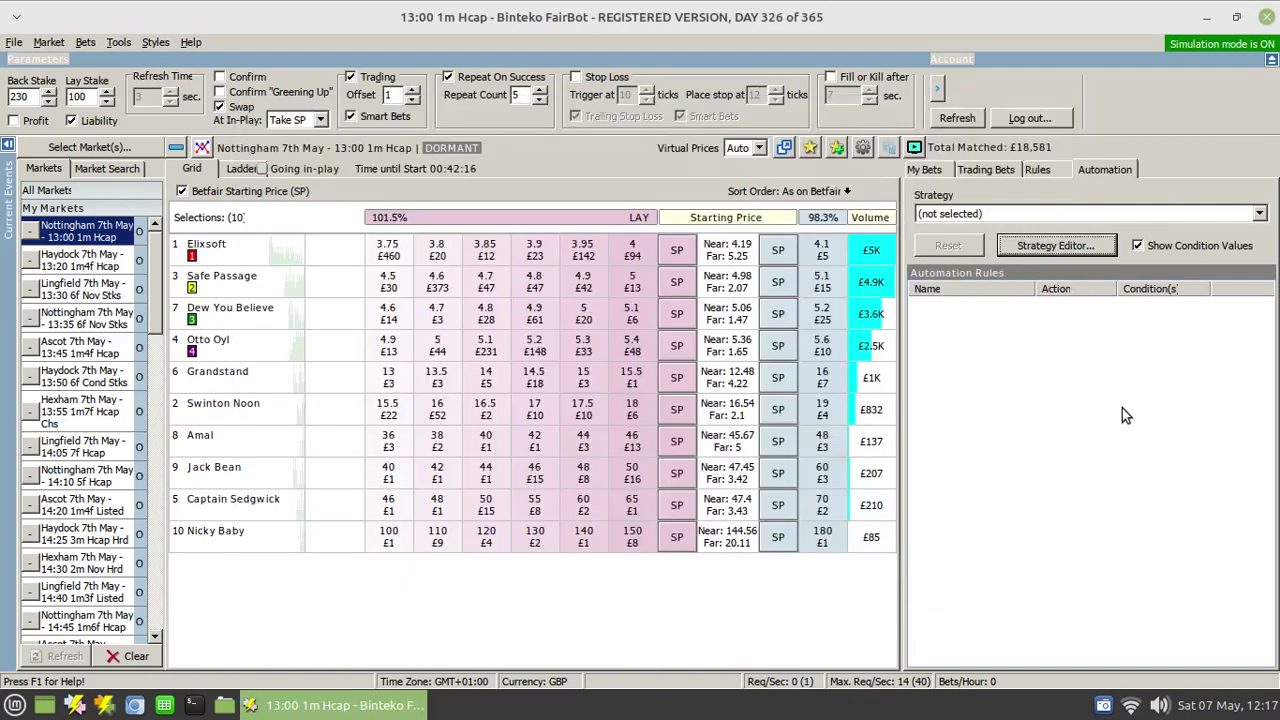
click(1036, 213)
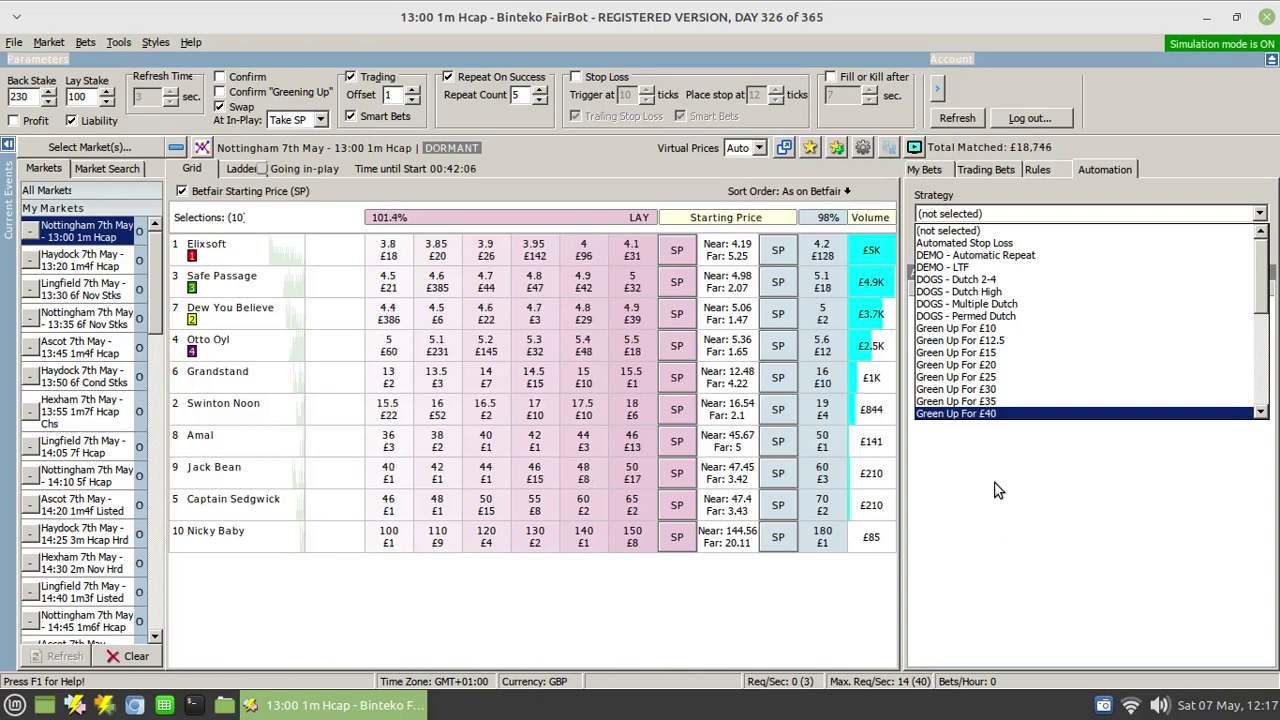
click(986, 256)
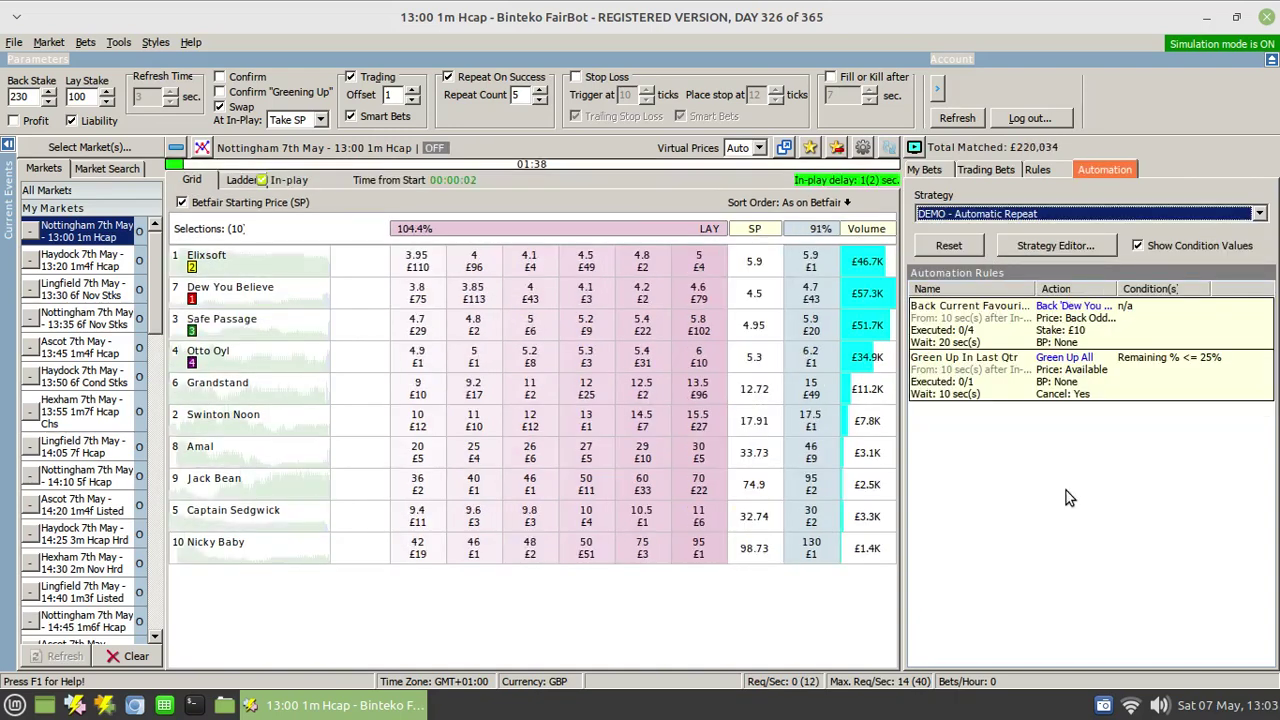
Monitor the market's matched and unmatched bets alongside the execution counts of the two automation rules during the race.
click(927, 170)
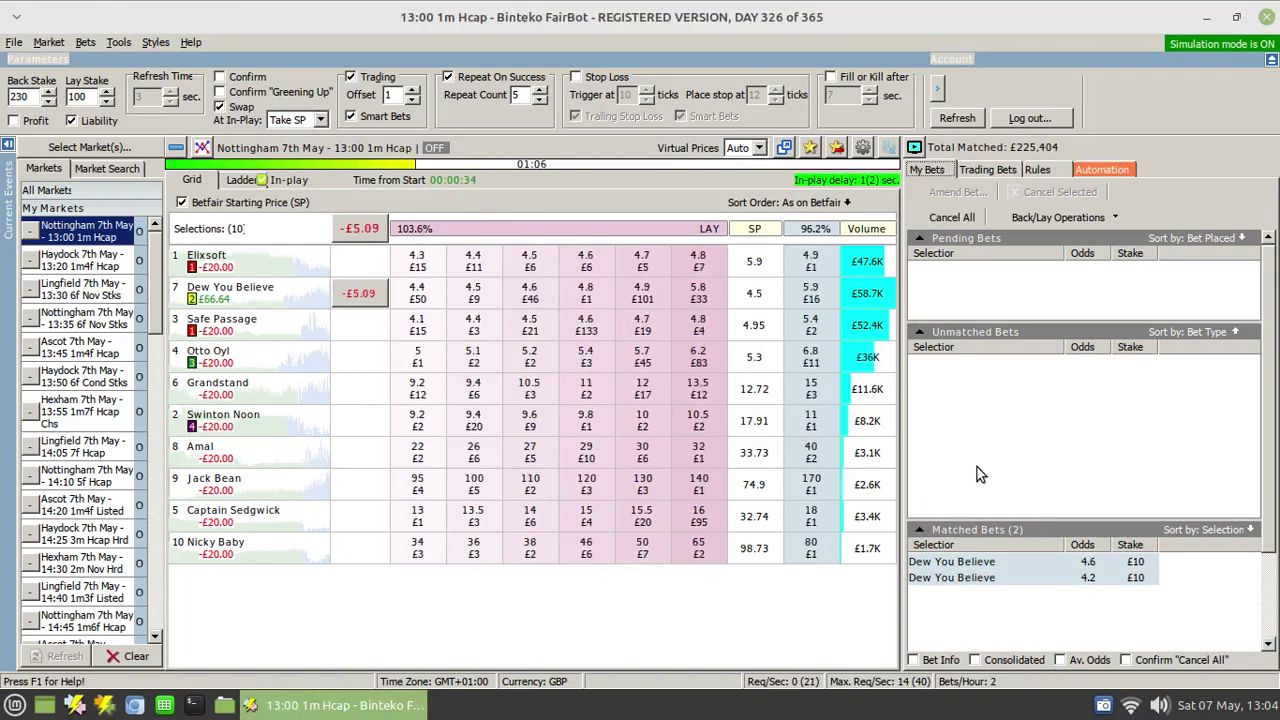
click(1096, 169)
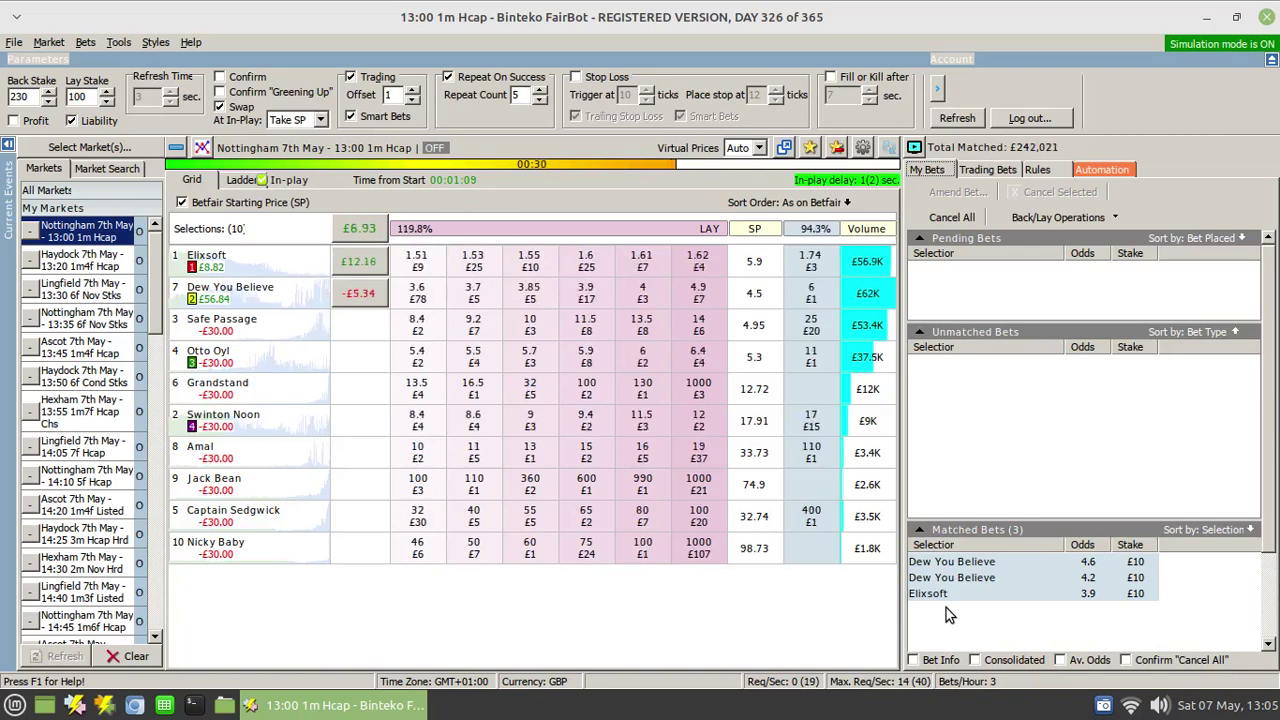
click(1100, 168)
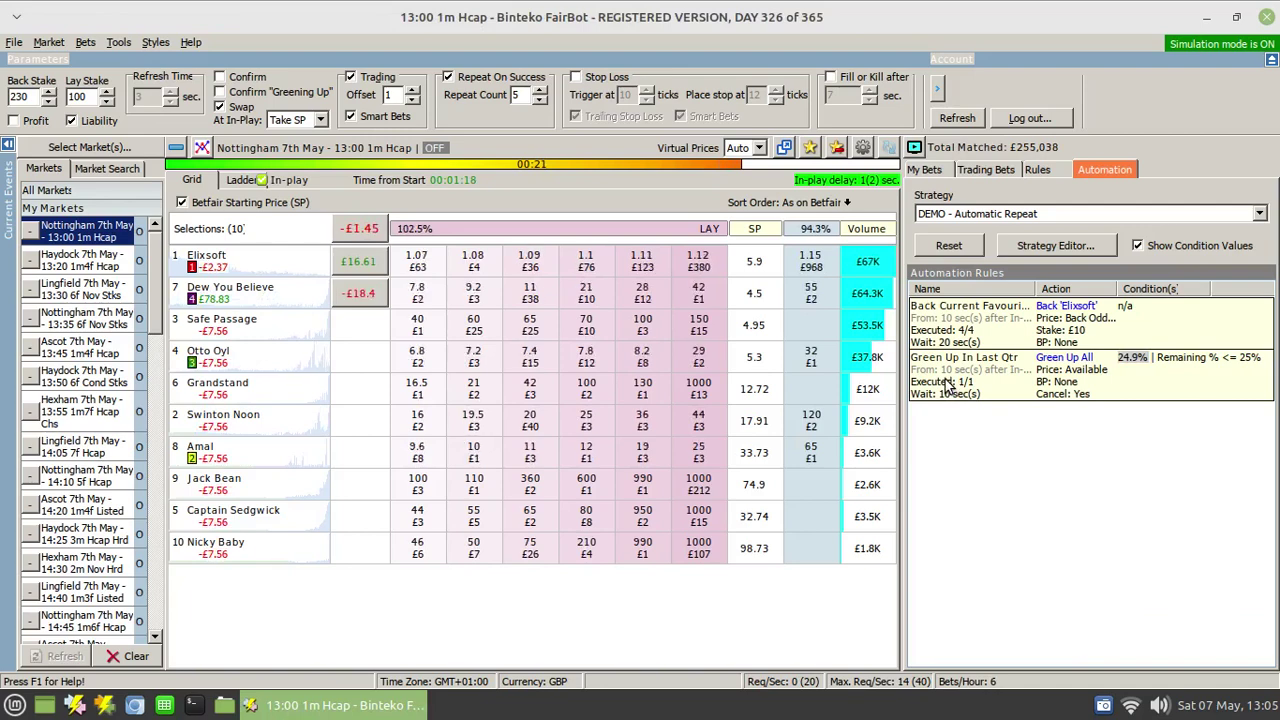
click(927, 170)
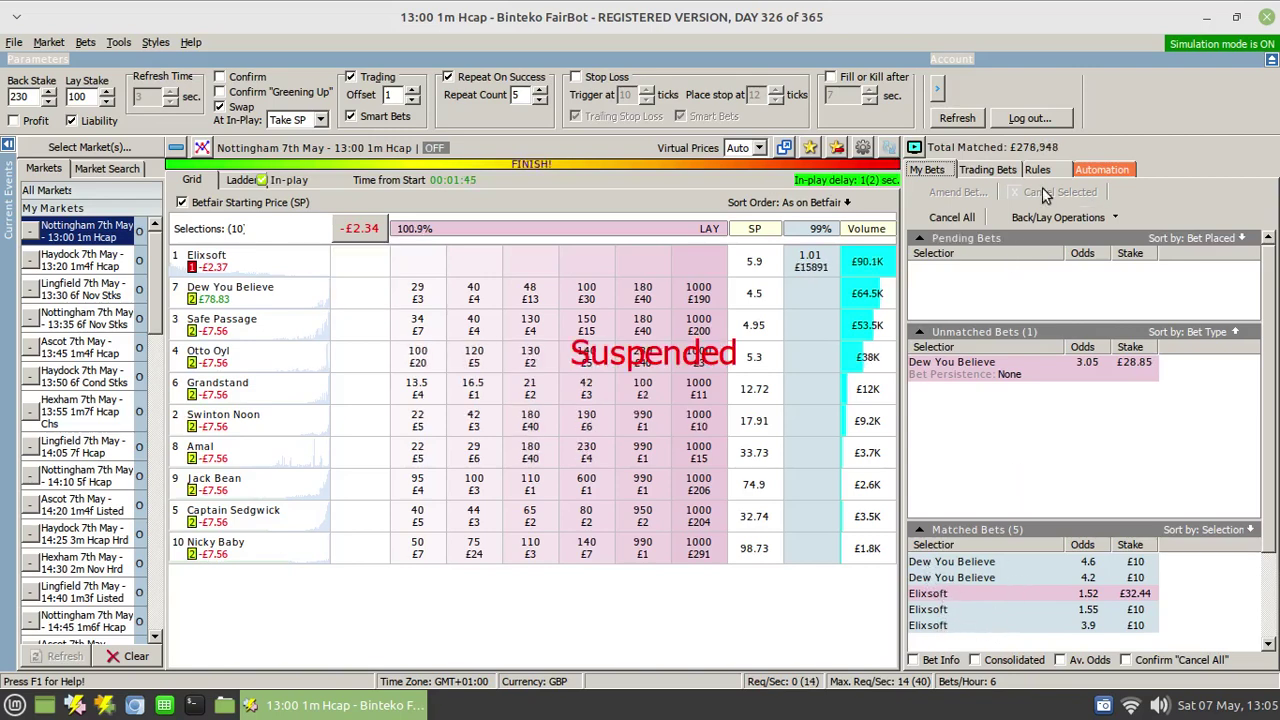
click(1095, 176)
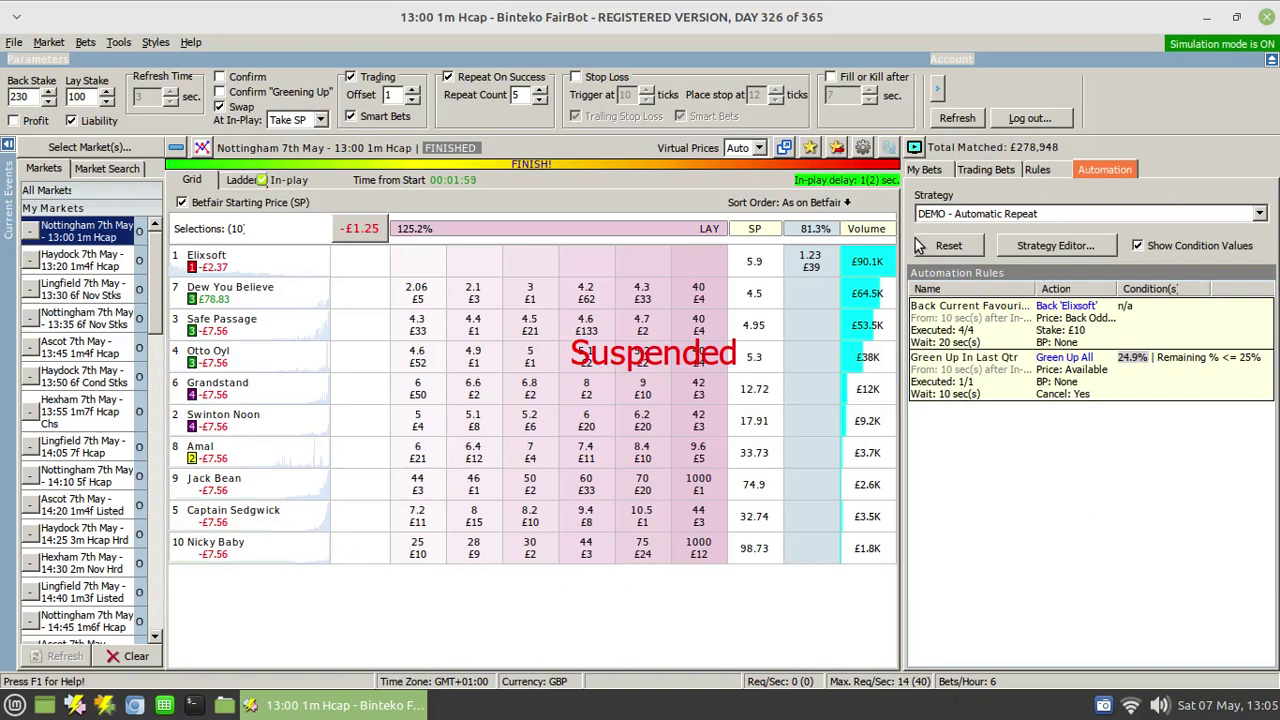
click(927, 170)
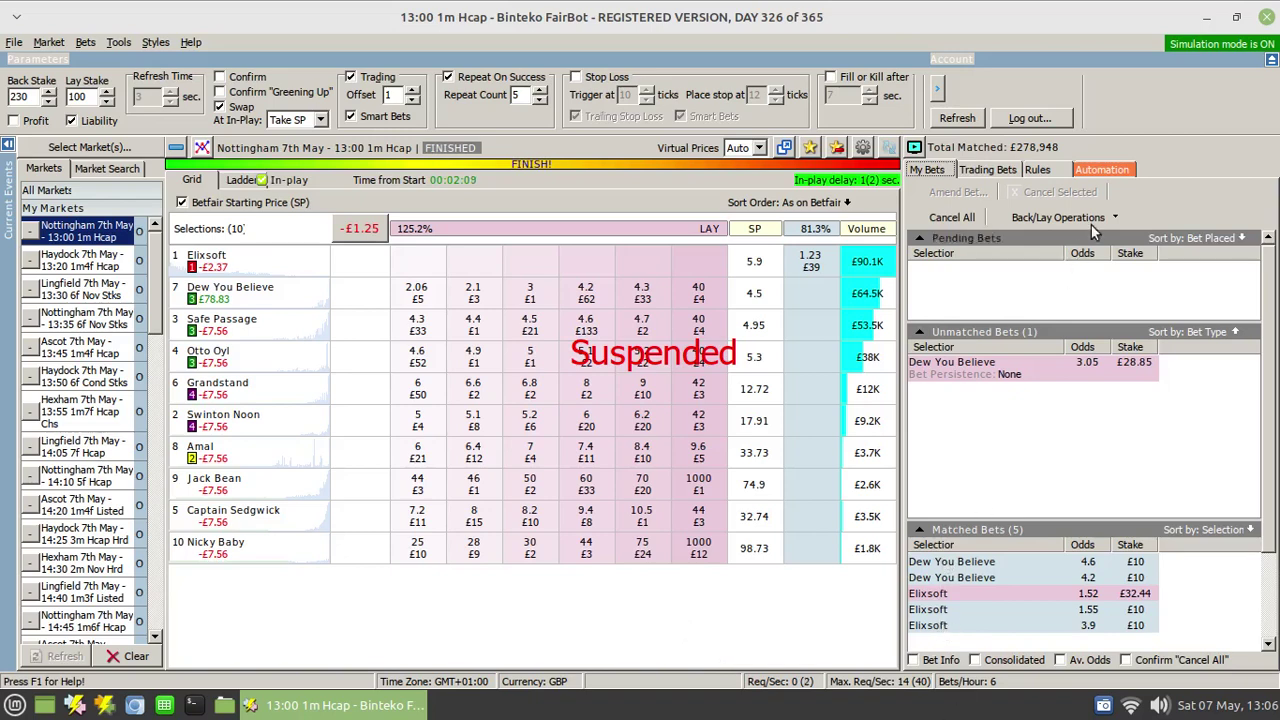
Try adding a Selection Bet Count condition to the "Back Current Favourite In Running" rule, examine its parameters, and discard the changes.
click(1101, 169)
click(1045, 246)
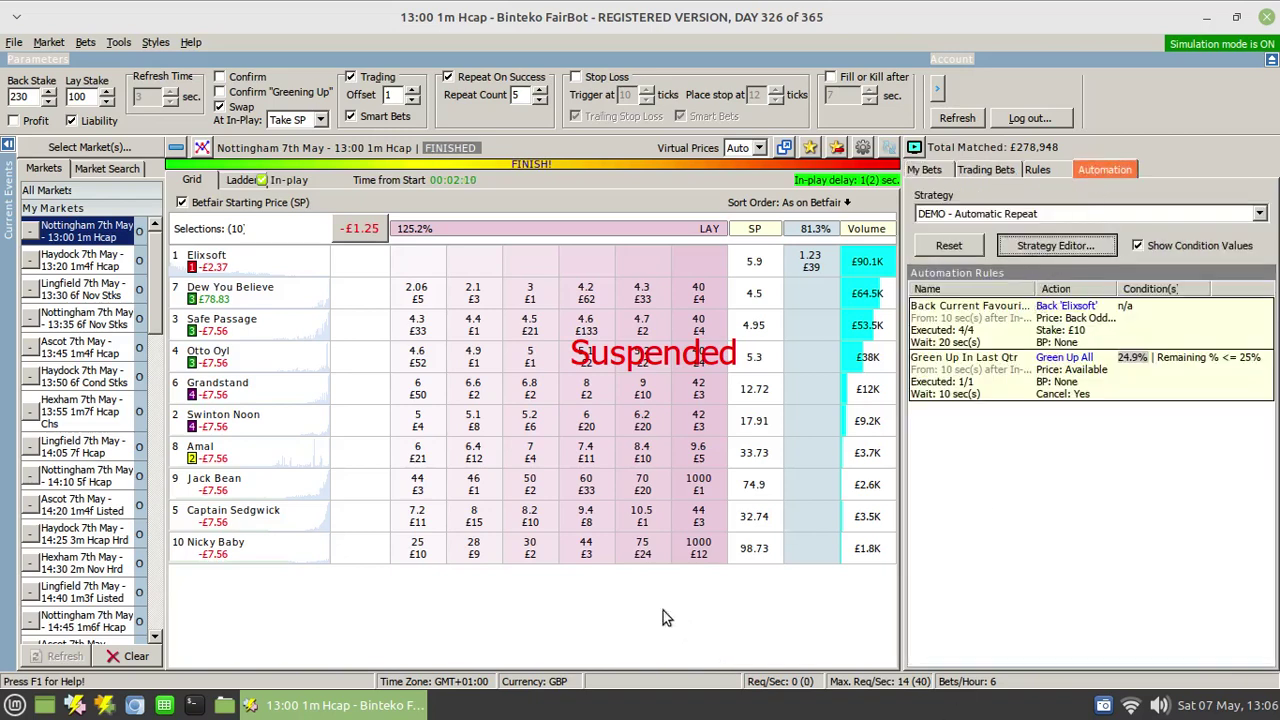
click(613, 261)
right_click(613, 261)
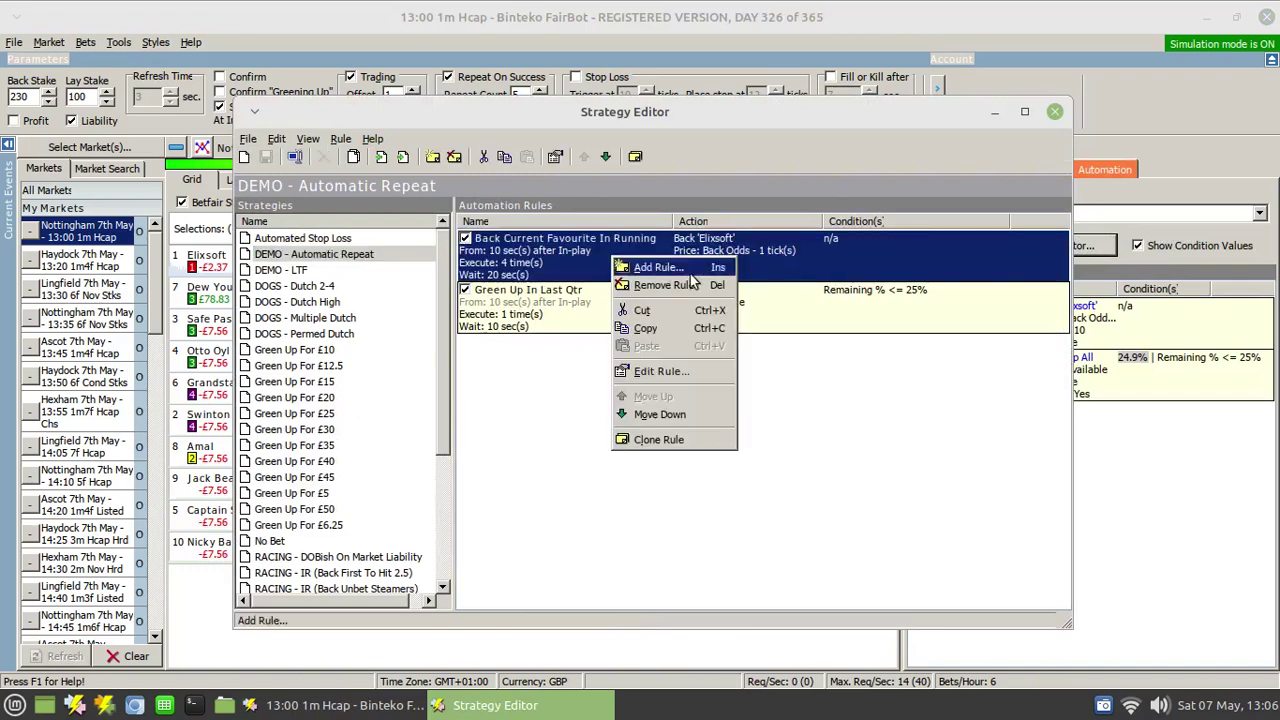
click(660, 371)
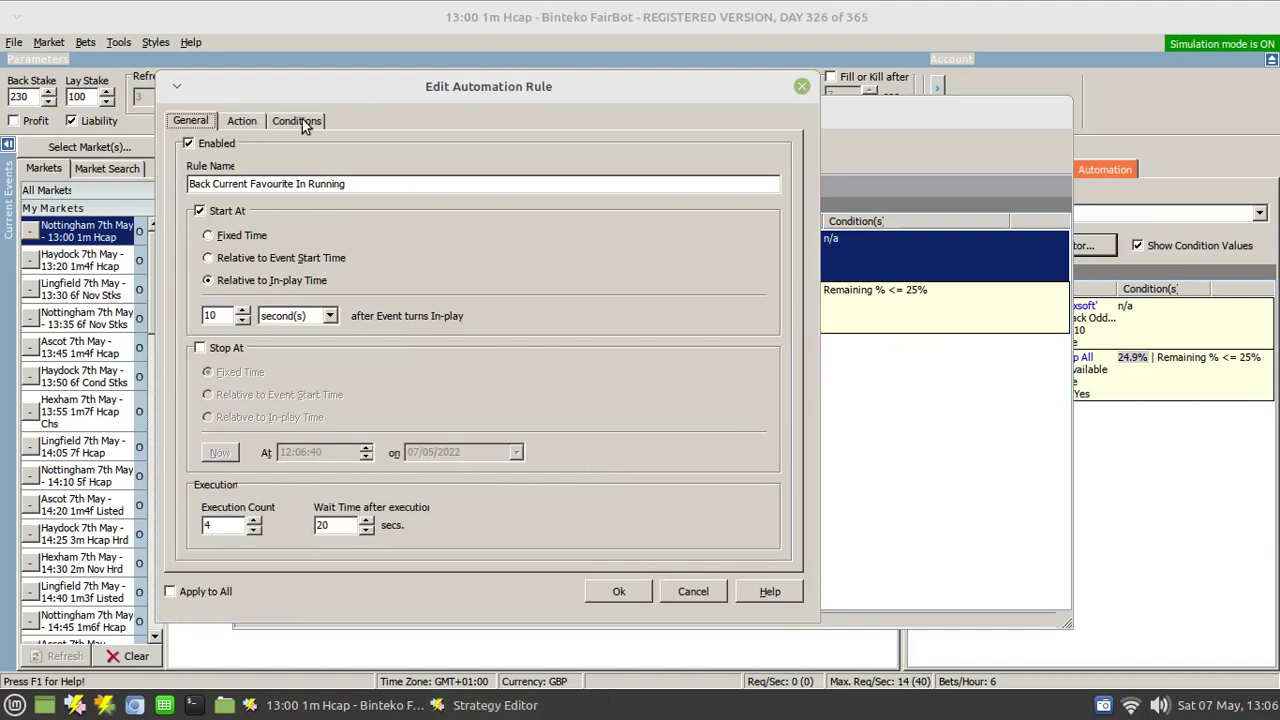
click(302, 121)
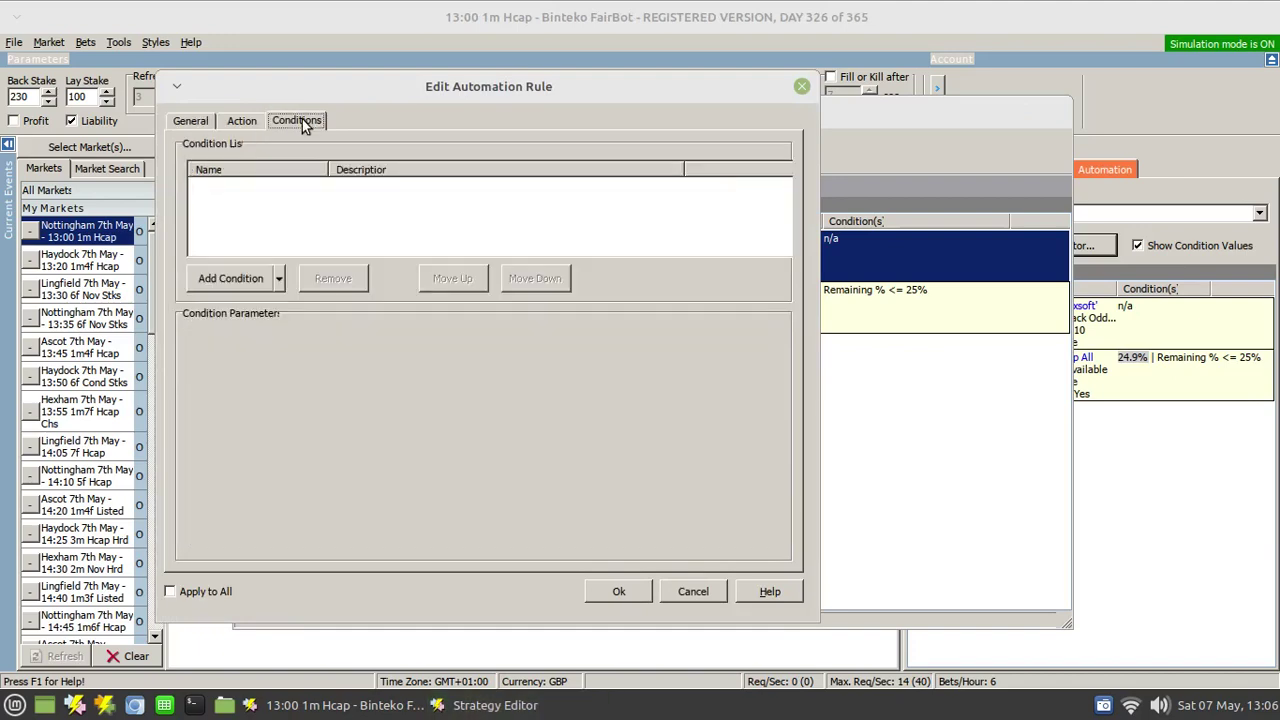
click(279, 281)
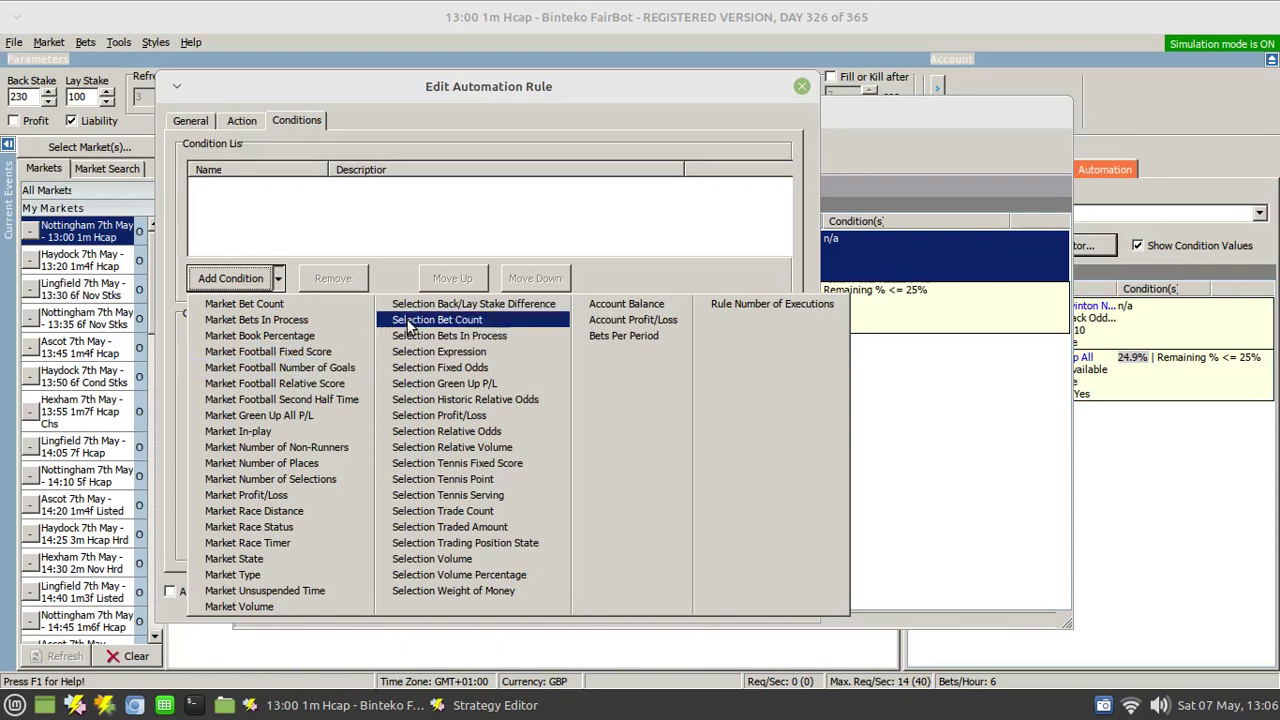
click(251, 306)
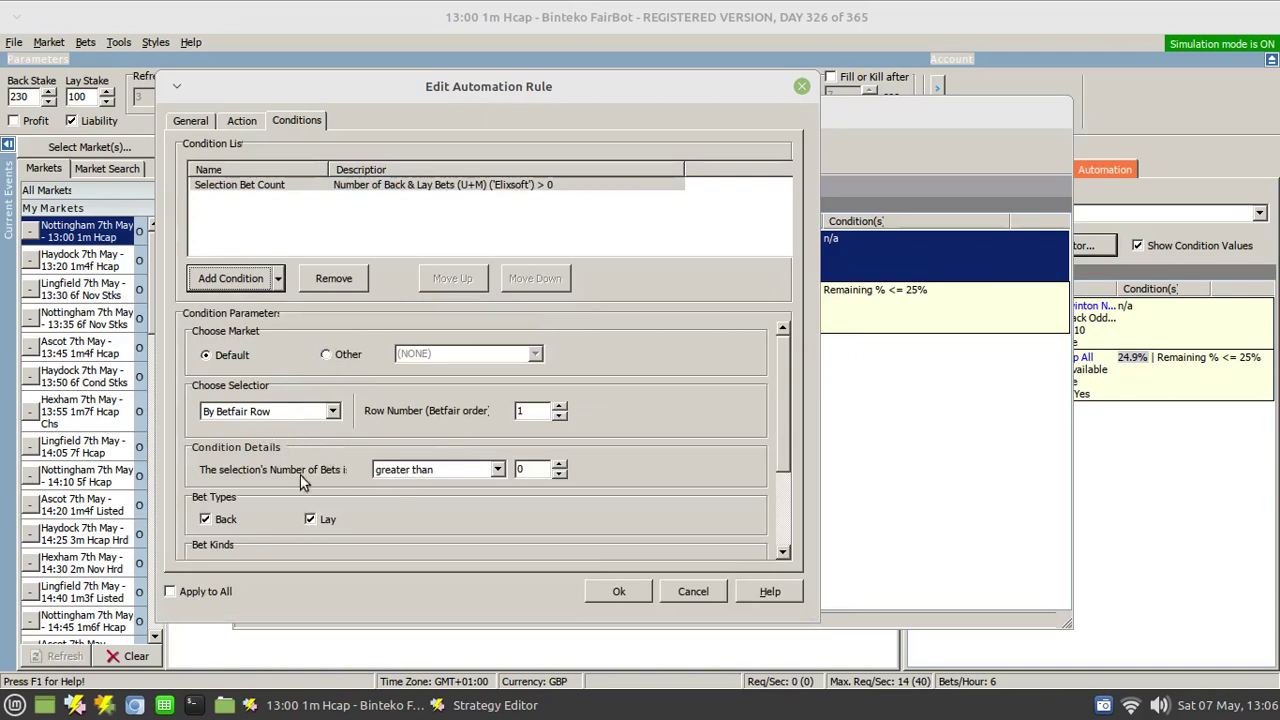
scroll(784, 400, down, 3)
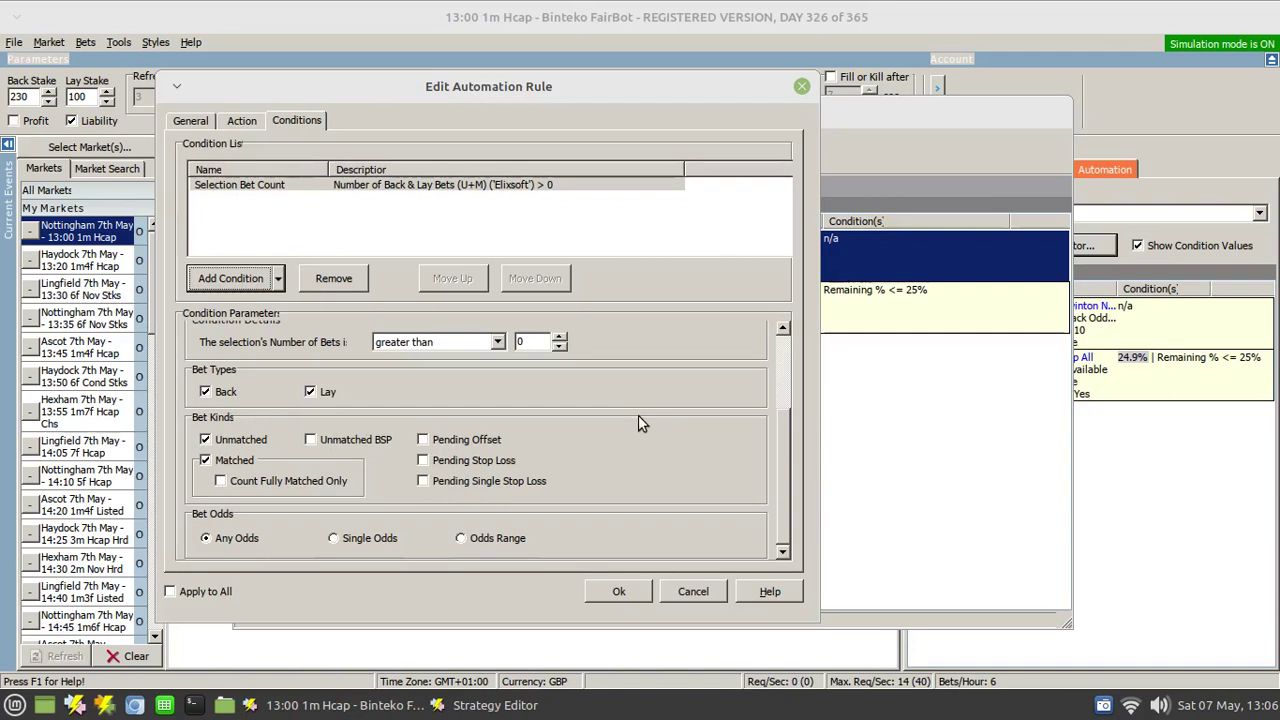
click(691, 593)
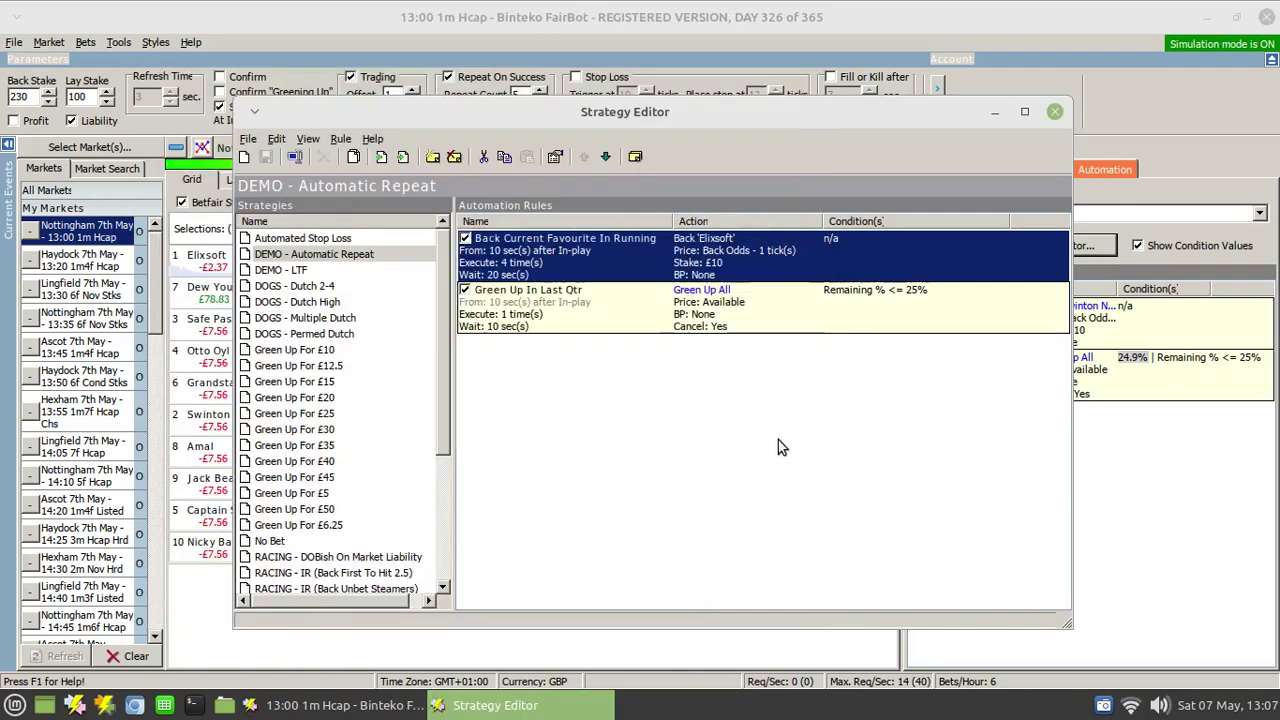